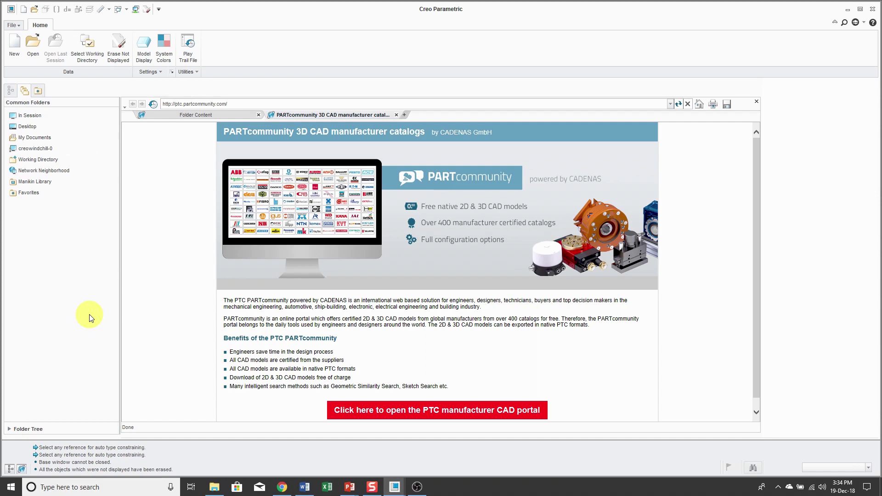
Step: Create a new assembly file named ASM0001
left_click(15, 52)
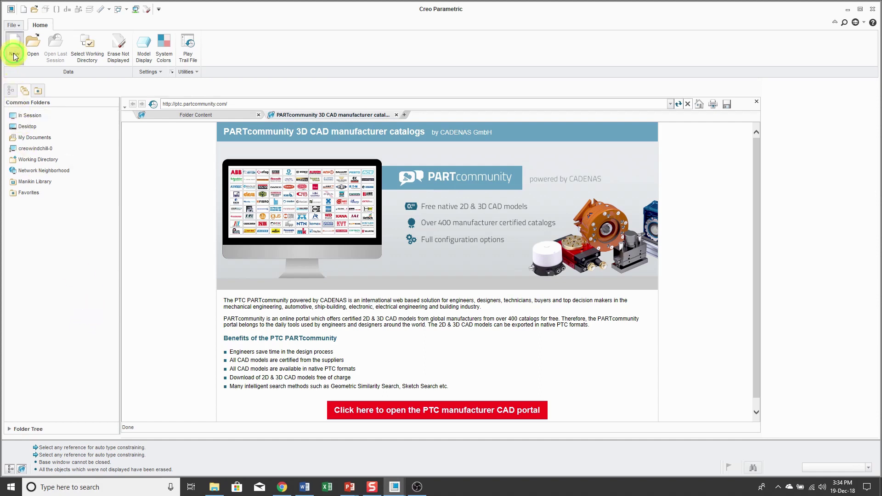
left_click(393, 207)
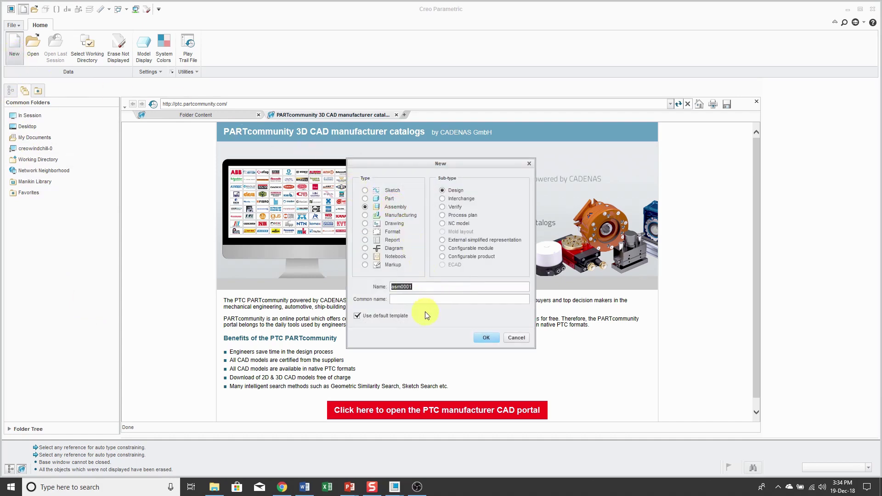
left_click(487, 338)
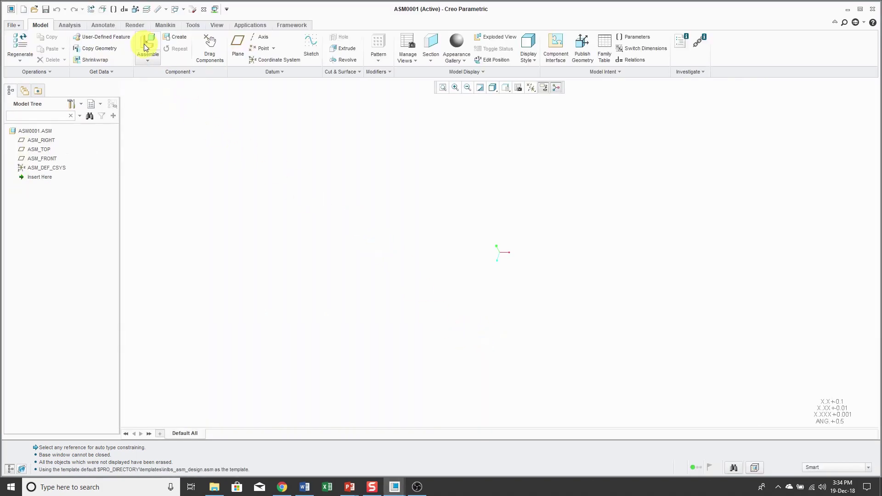
Step: Assemble cb22_crankcase_left.prt with a Default constraint and confirm the placement
left_click(145, 47)
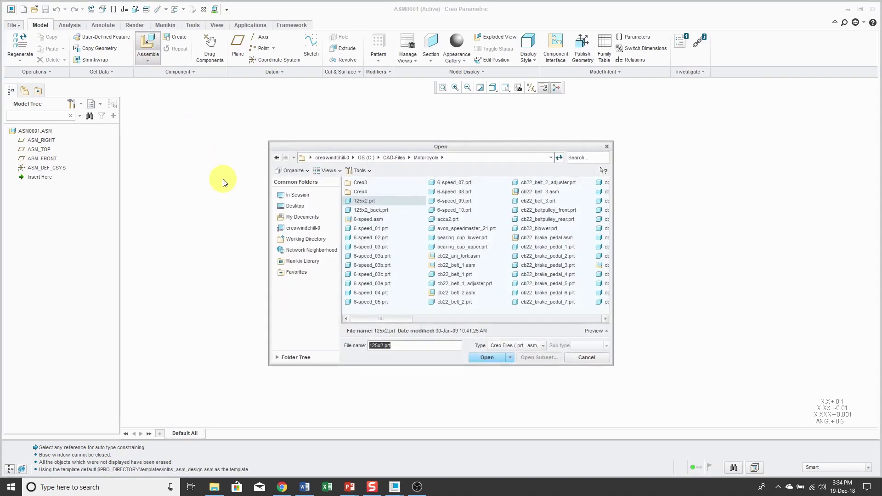
left_click(592, 158)
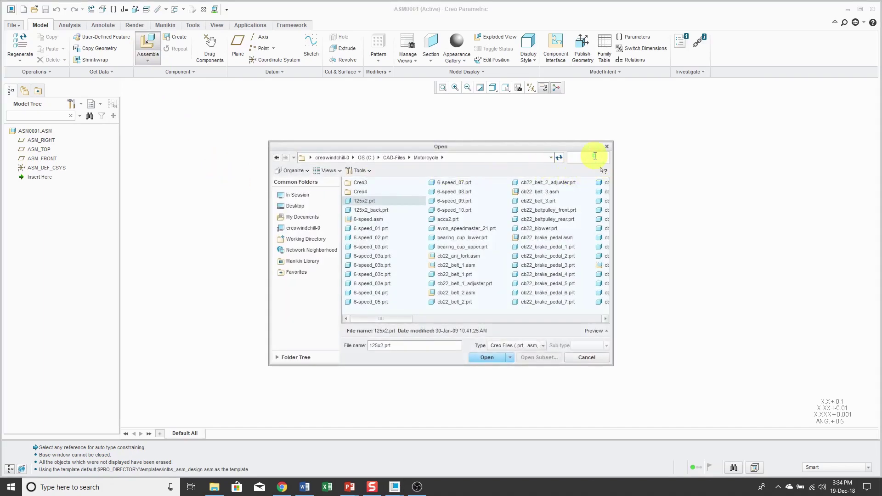
type("cr")
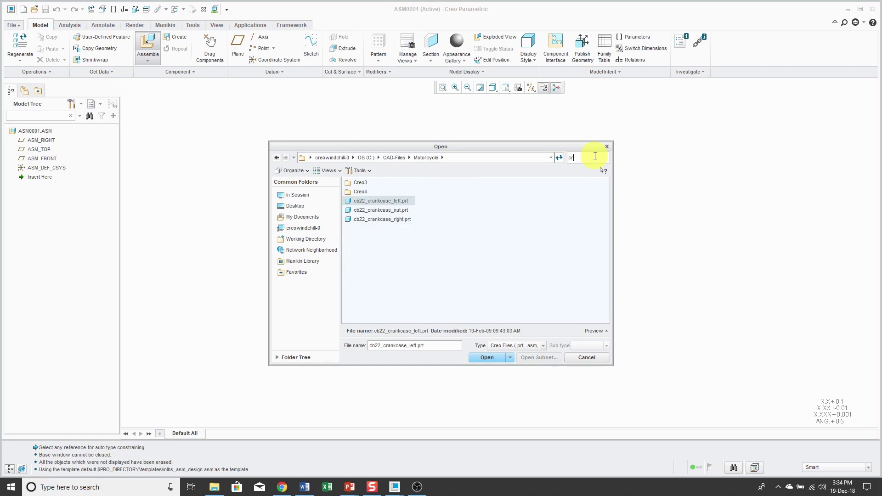
double_click(399, 201)
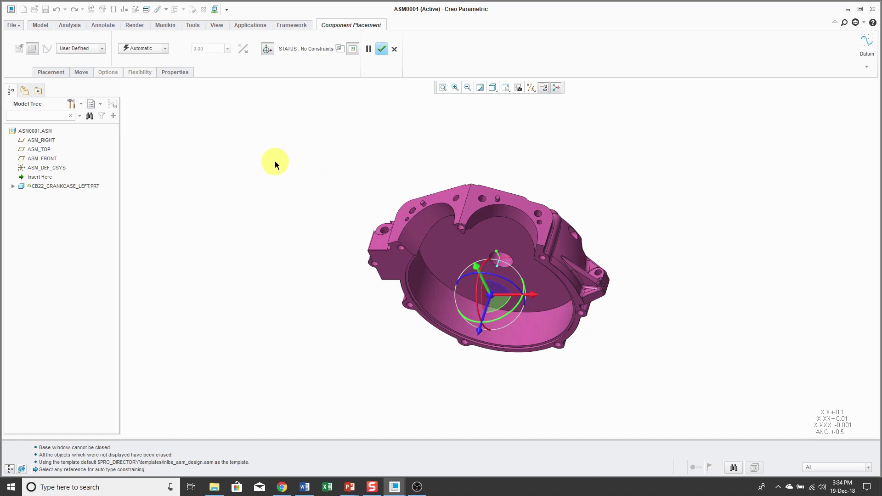
right_click(274, 165)
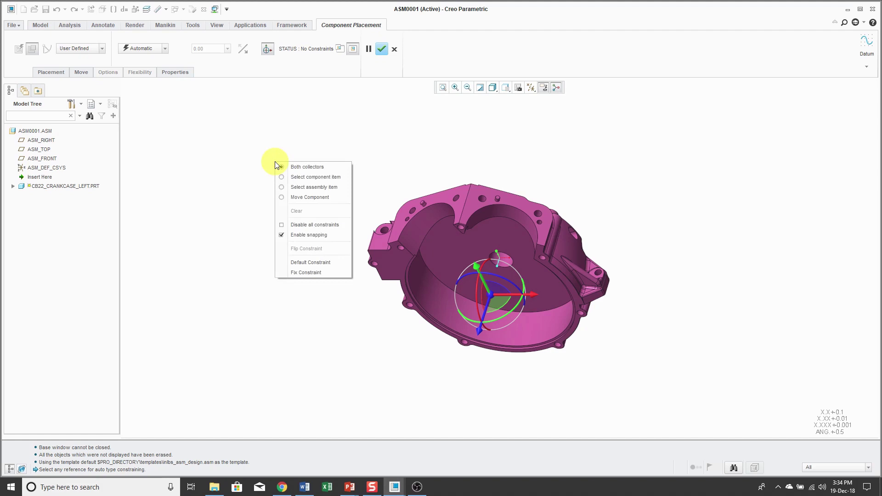
left_click(321, 264)
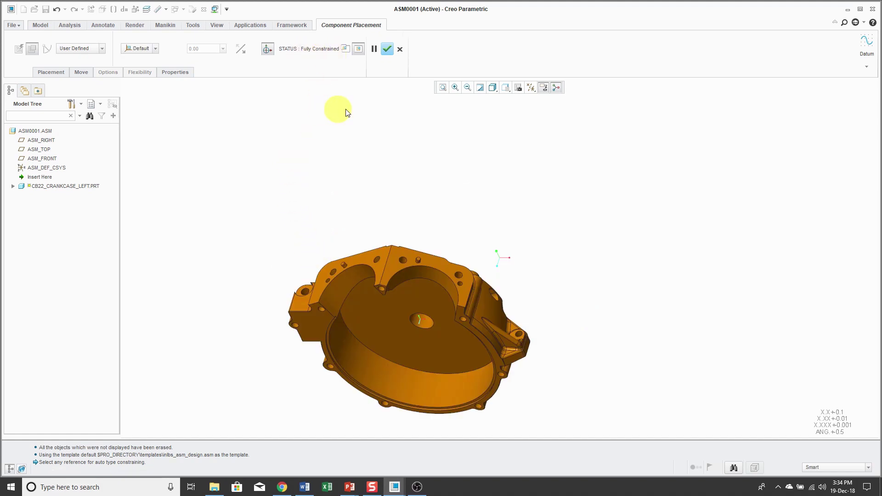
left_click(387, 49)
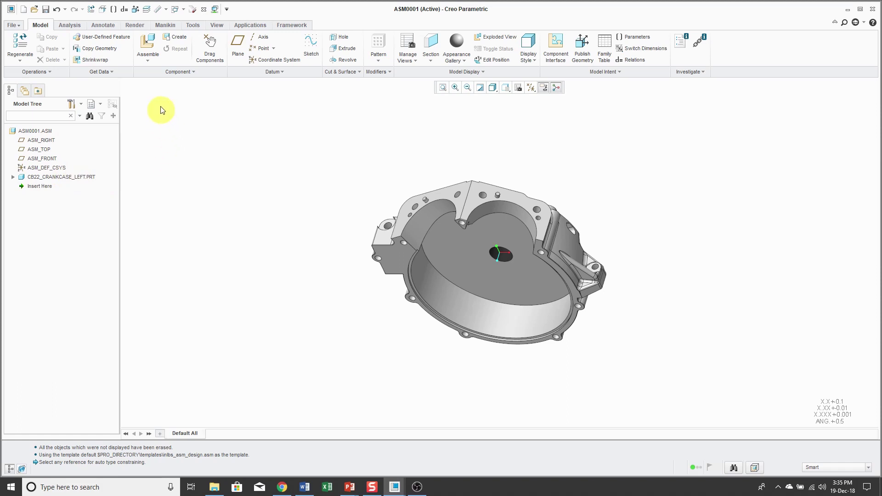
Step: Load cb22_crankcase_right.prt and drag it with the 3D dragger well to the right
left_click(146, 42)
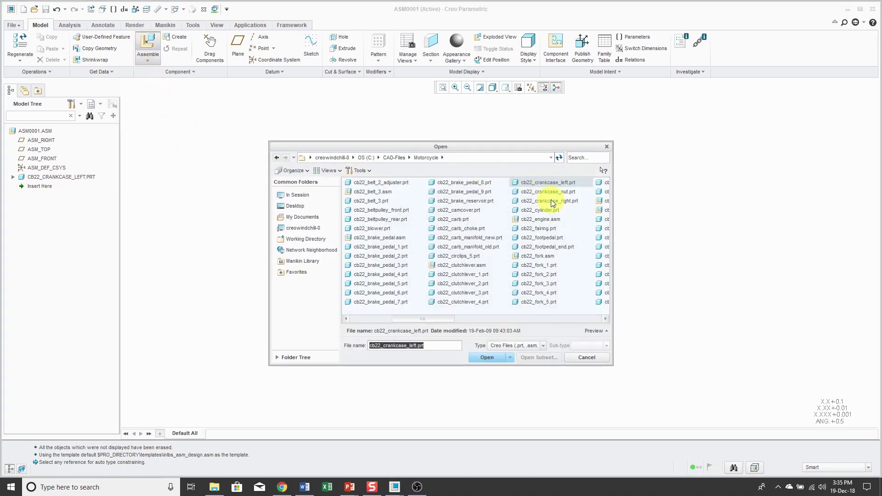
double_click(553, 201)
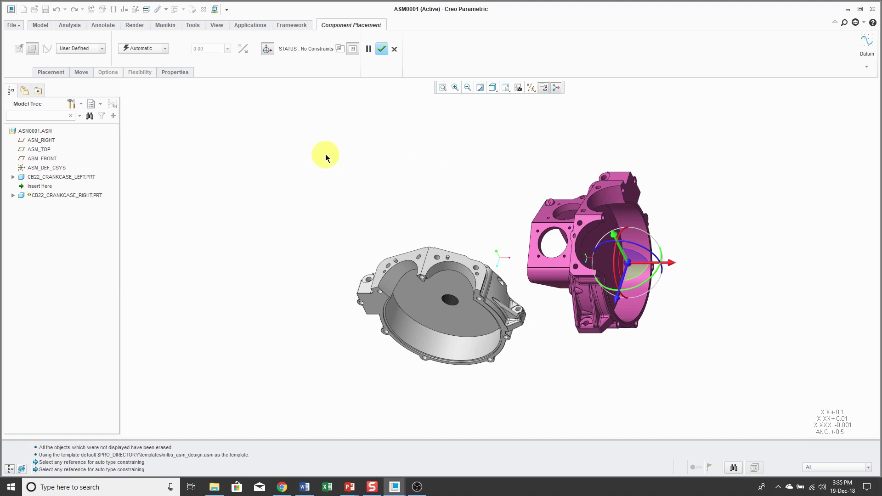
scroll(274, 221, "down", 3)
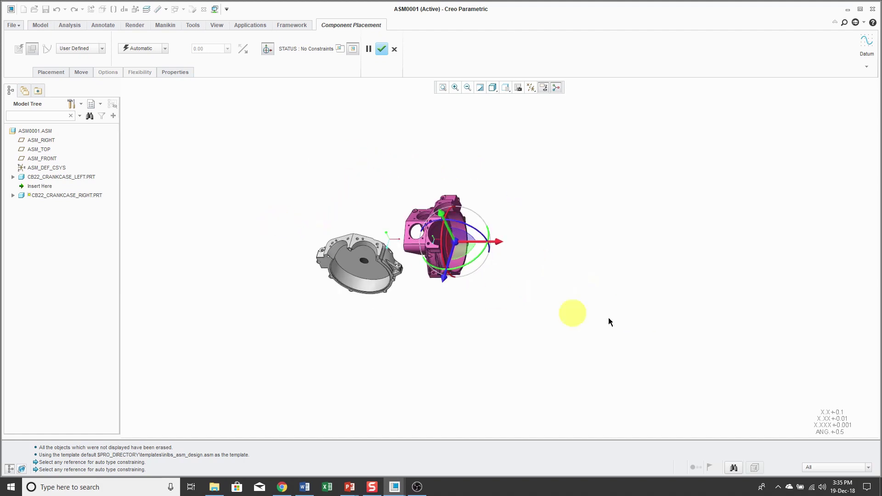
left_click_drag(500, 246, 836, 244)
scroll(243, 266, "down", 2)
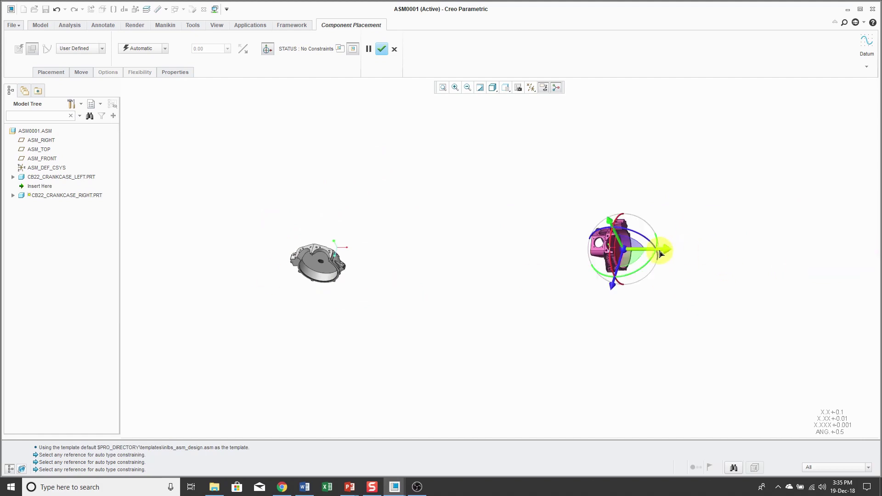
left_click_drag(669, 250, 875, 243)
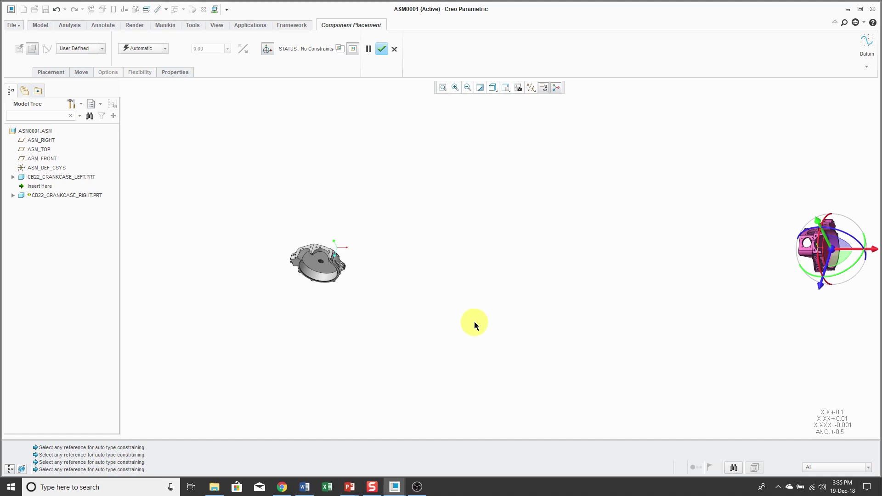
Step: Show the right crankcase in an enlarged separate window, rotated to expose its inner side
left_click(340, 51)
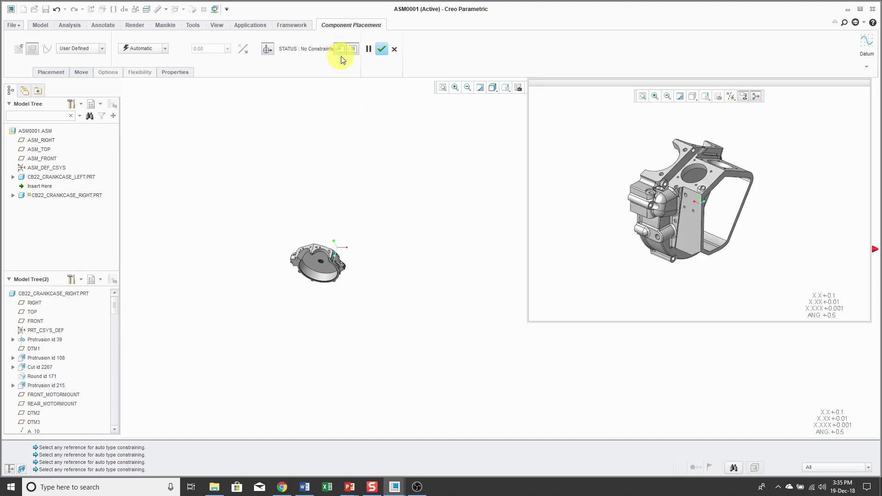
scroll(679, 208, "up", 1)
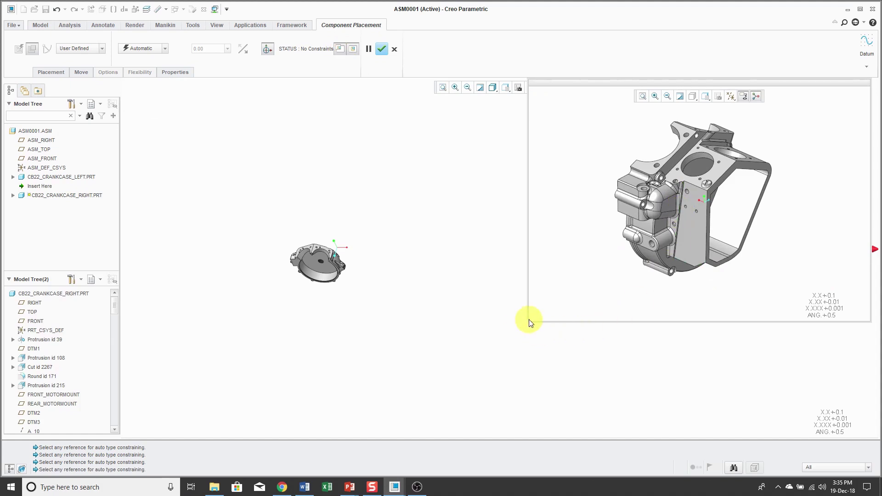
left_click_drag(529, 323, 571, 370)
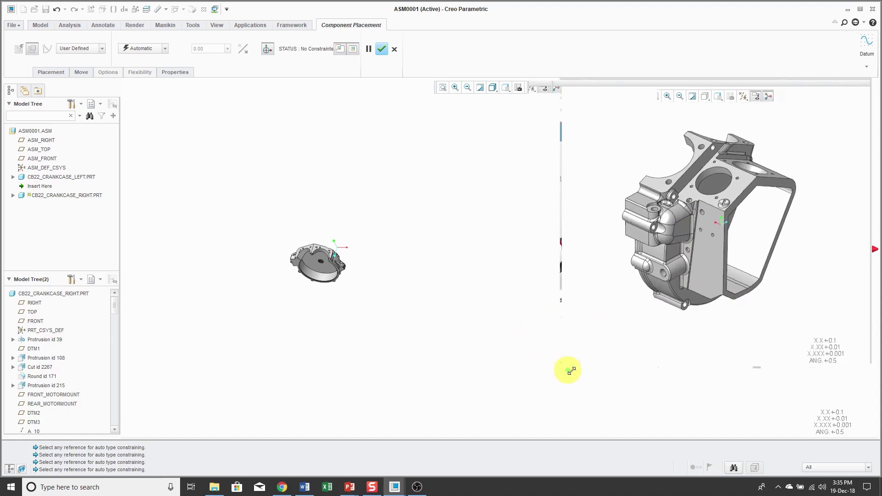
left_click_drag(746, 83, 754, 82)
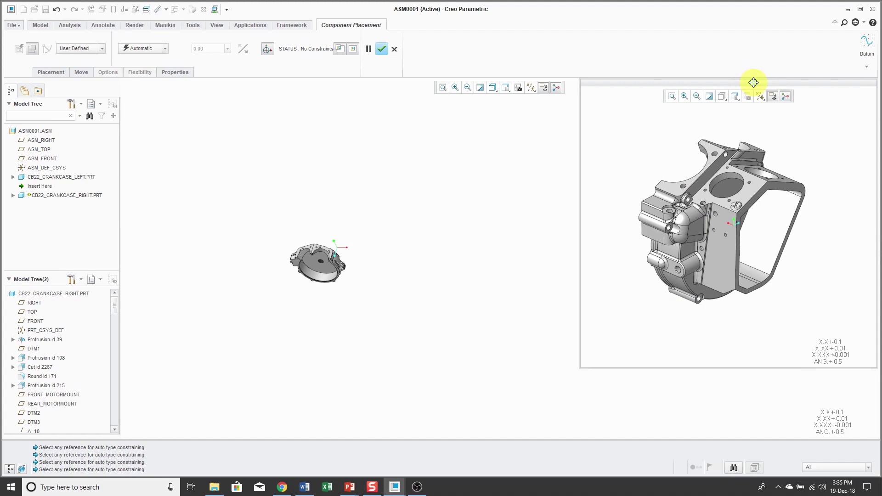
mouse_move(803, 193)
middle_mouse_down()
mouse_move(722, 186)
mouse_move(695, 195)
mouse_move(716, 197)
mouse_move(737, 223)
mouse_move(712, 205)
mouse_move(671, 197)
mouse_move(645, 210)
mouse_move(662, 204)
mouse_move(629, 205)
mouse_move(644, 217)
middle_mouse_up()
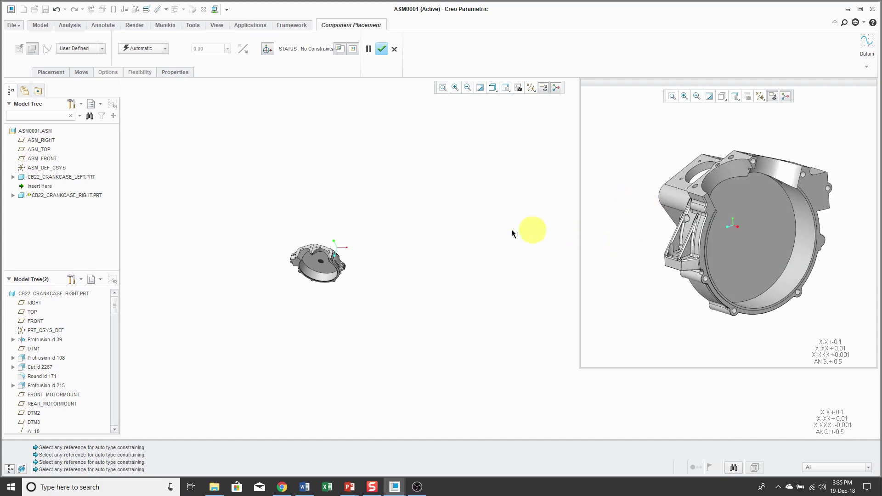
scroll(256, 203, "down", 3)
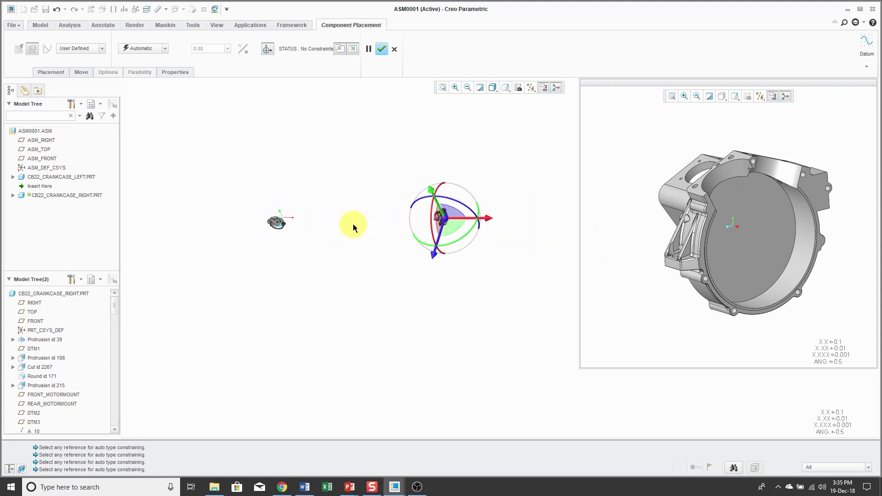
Step: Refit the view, turn off the 3D dragger, and zoom in on the left crankcase
left_click(442, 87)
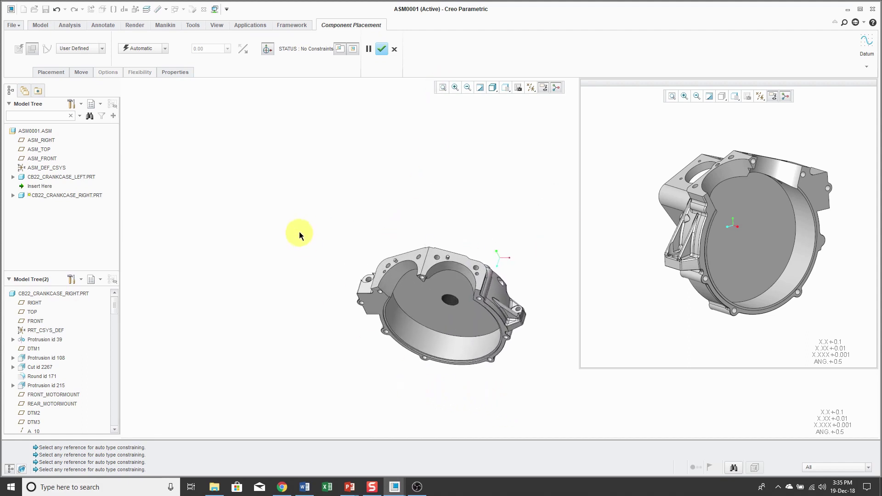
left_click(354, 50)
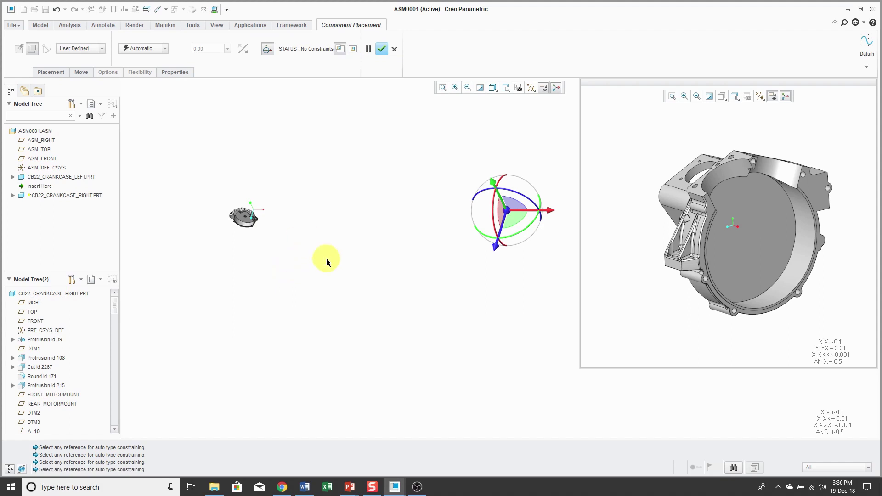
left_click(268, 51)
scroll(239, 202, "down", 10)
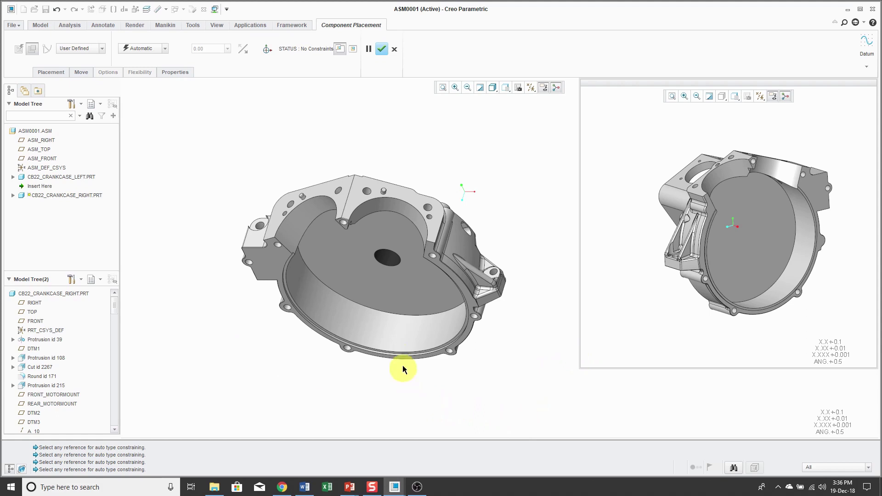
Step: Mate the inner cylindrical walls of the two crankcases with a Coincident constraint
left_click(388, 334)
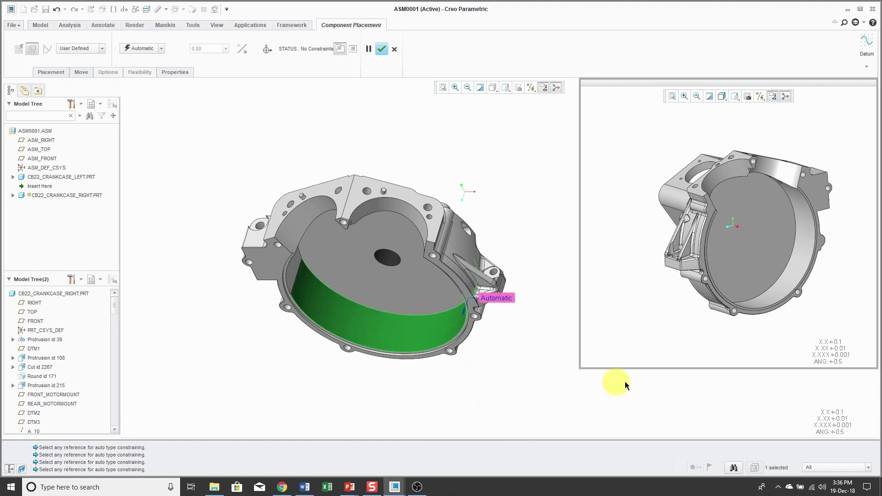
left_click(784, 280)
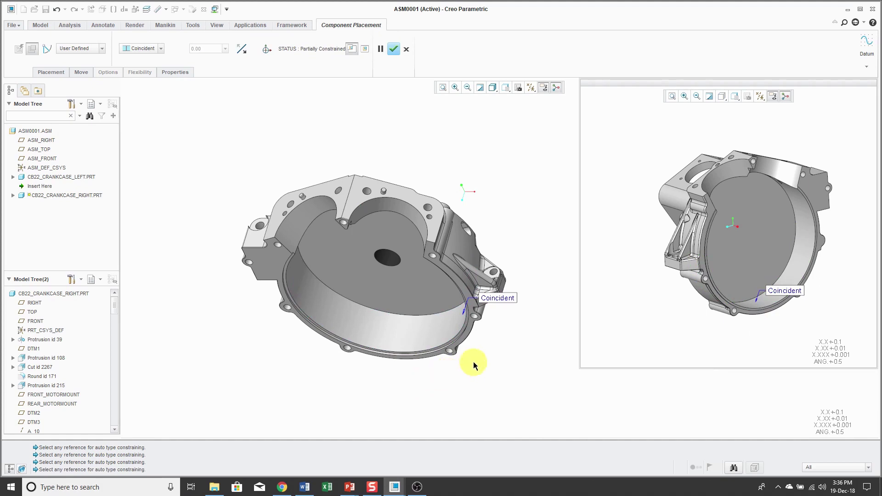
scroll(454, 362, "down", 5)
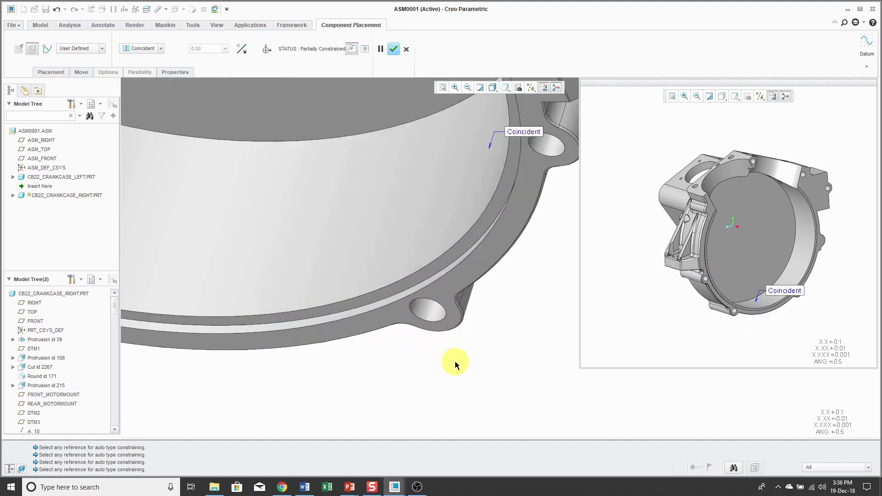
Step: Make the two flange faces Coincident and show the right crankcase in the assembly view
left_click(475, 275)
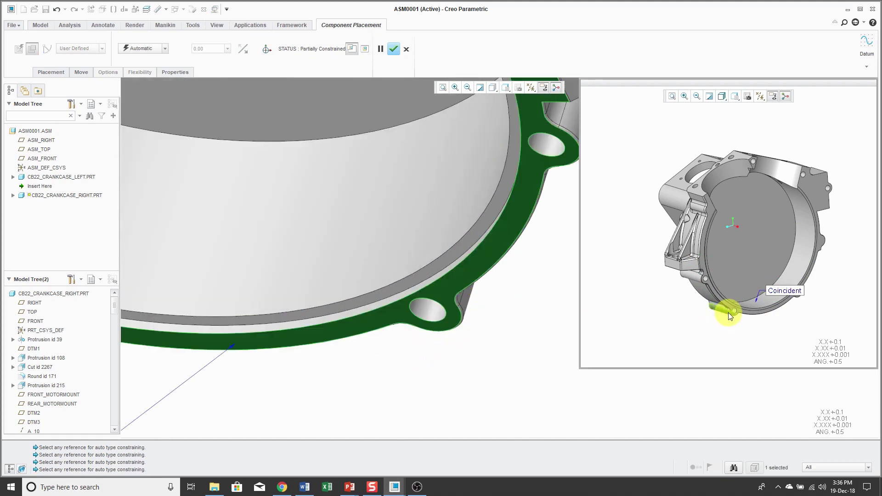
scroll(728, 312, "down", 4)
scroll(728, 307, "down", 2)
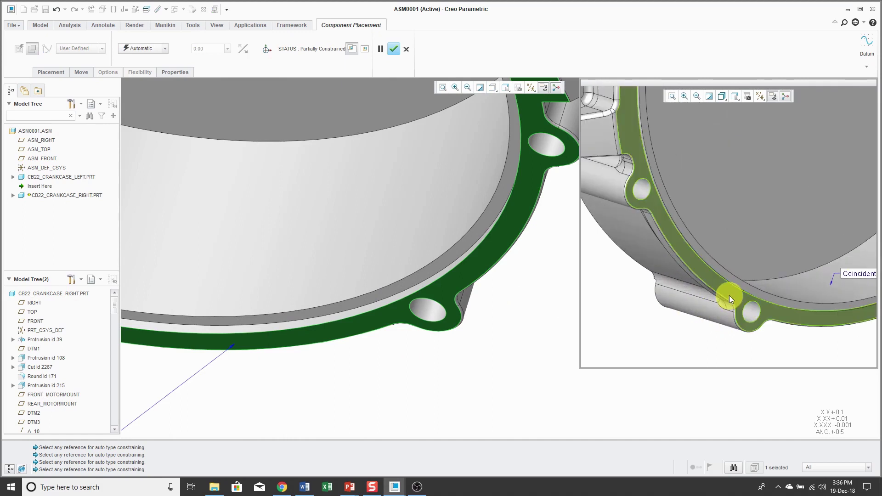
left_click(729, 296)
scroll(427, 368, "up", 5)
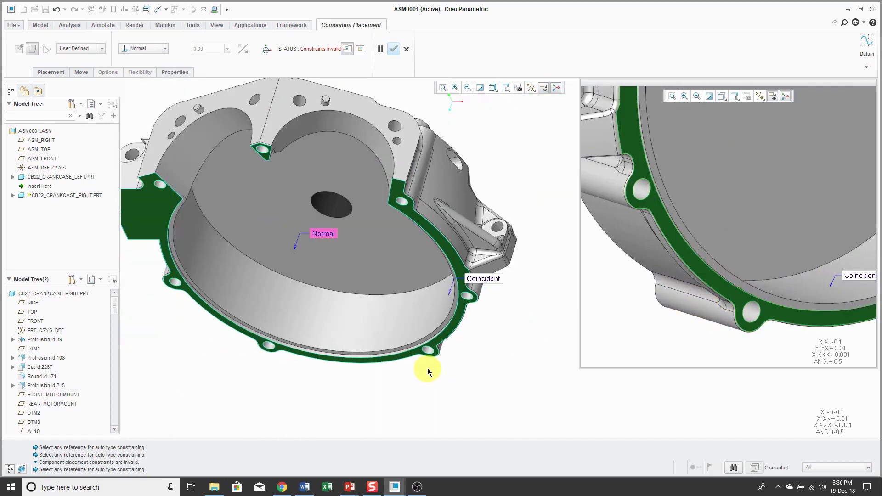
scroll(427, 367, "up", 3)
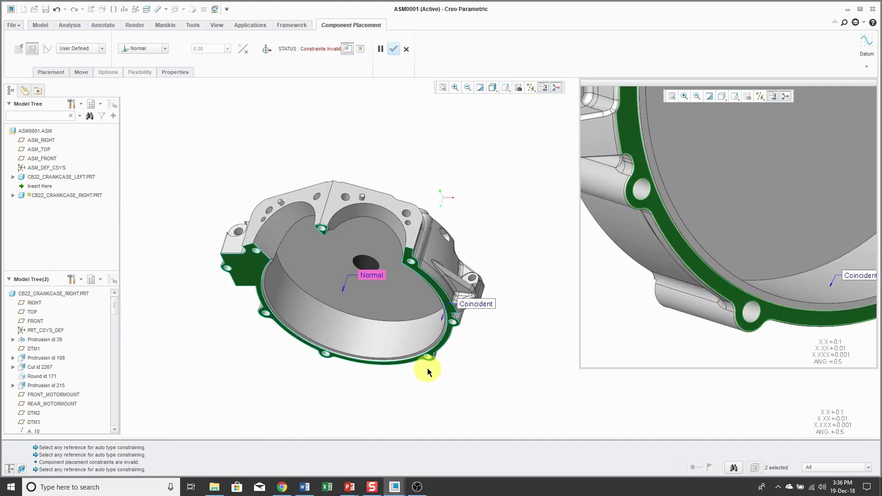
left_click(150, 51)
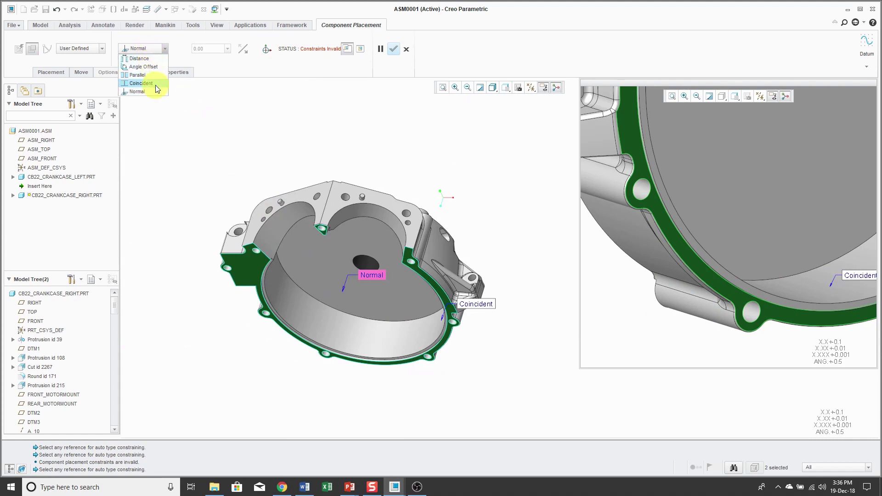
left_click(141, 83)
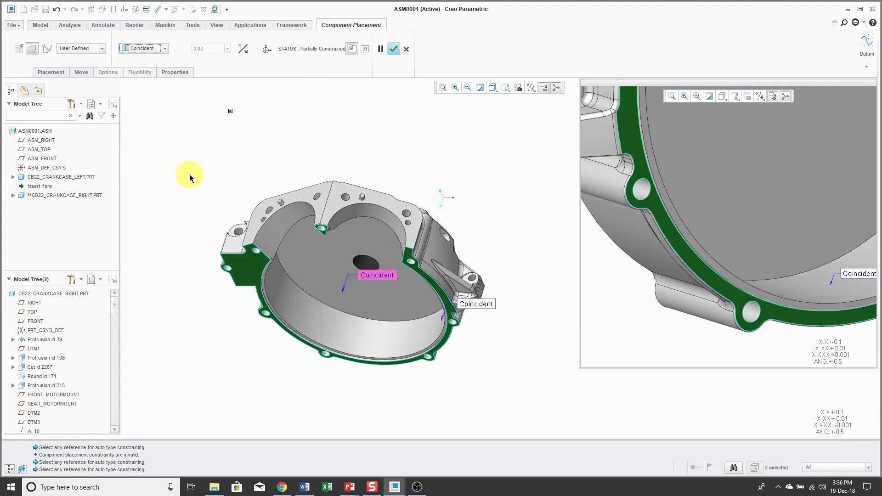
scroll(190, 175, "up", 2)
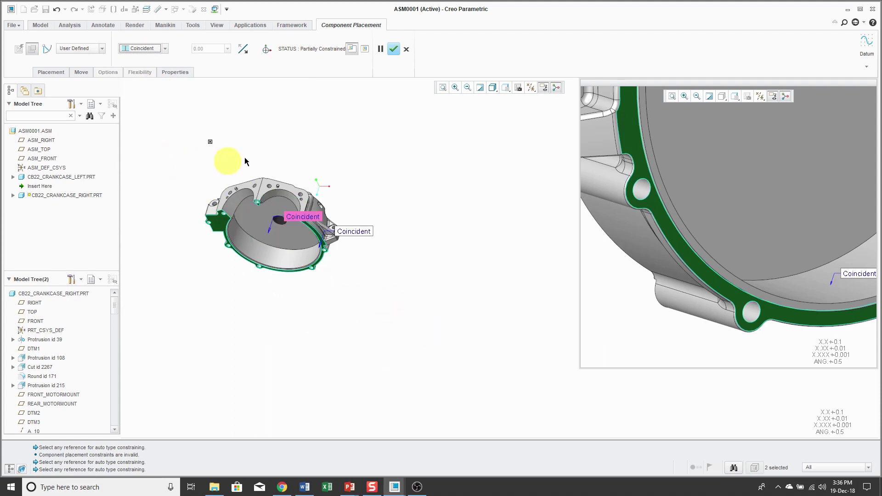
left_click(365, 49)
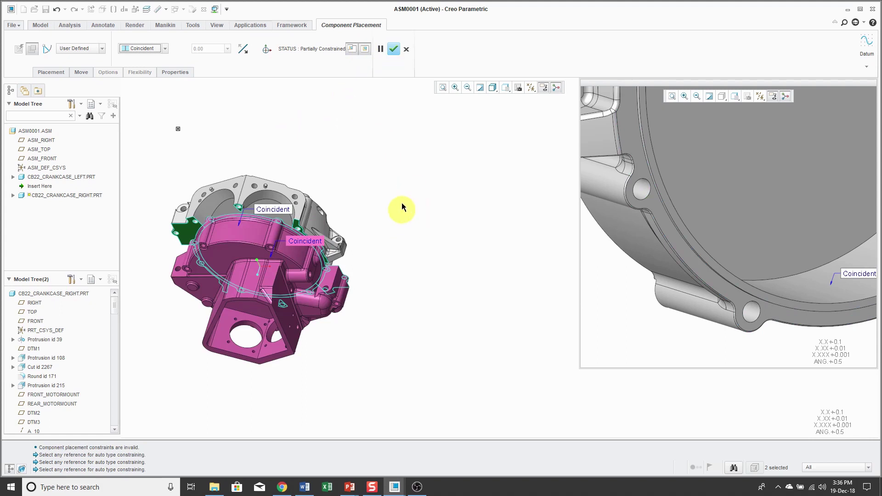
middle_click_drag(402, 207, 429, 183)
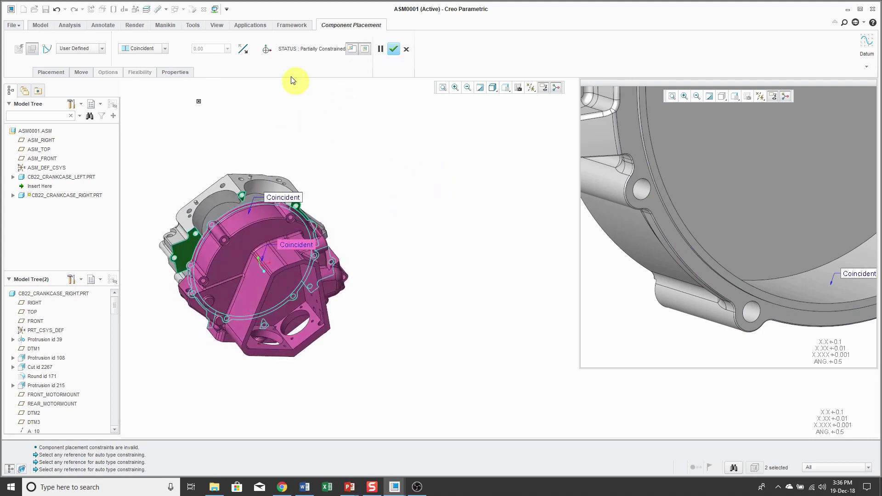
Step: Rotate the right crankcase with the 3D dragger into alignment with the left half
left_click(267, 49)
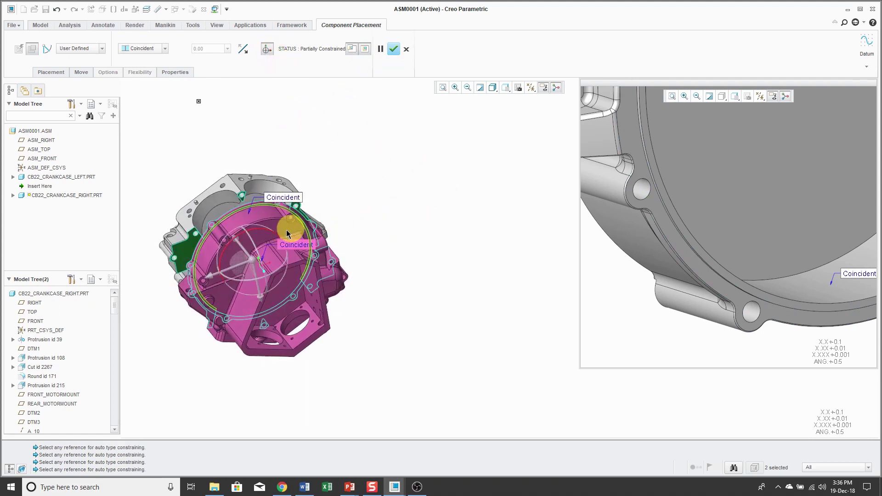
left_click_drag(250, 229, 256, 379)
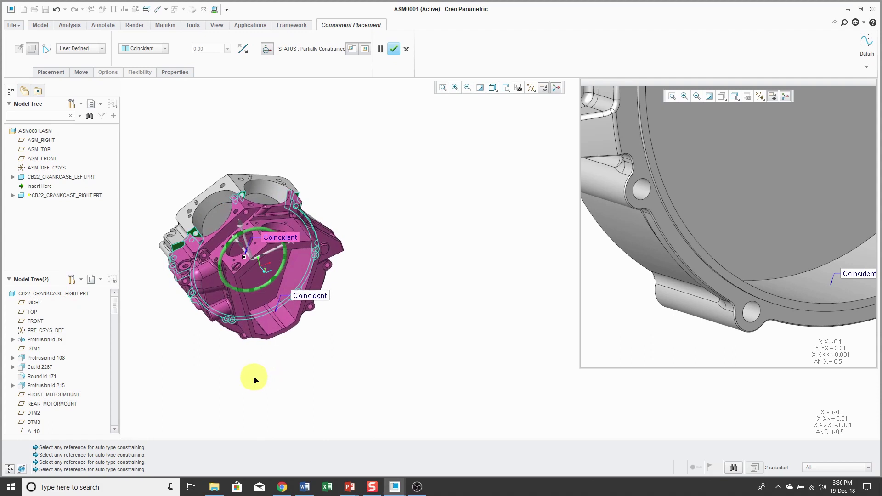
middle_click_drag(253, 379, 144, 283, "ctrl+alt")
scroll(144, 282, "up", 5)
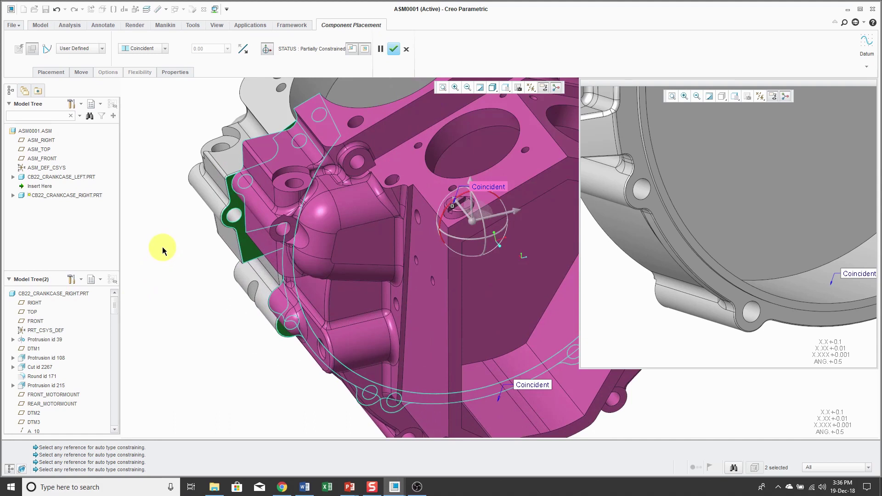
Step: Add an Oriented constraint between two matching mounting edges and accept the placement
right_click(162, 249)
left_click(204, 350)
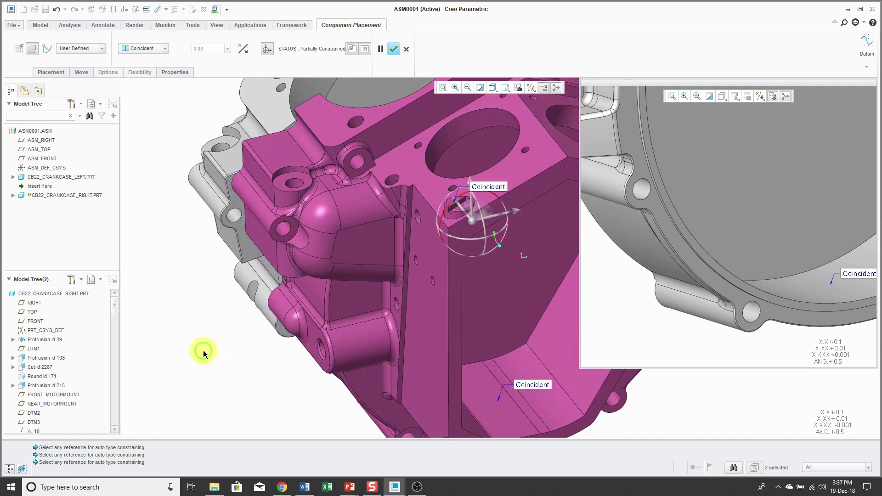
left_click(284, 228)
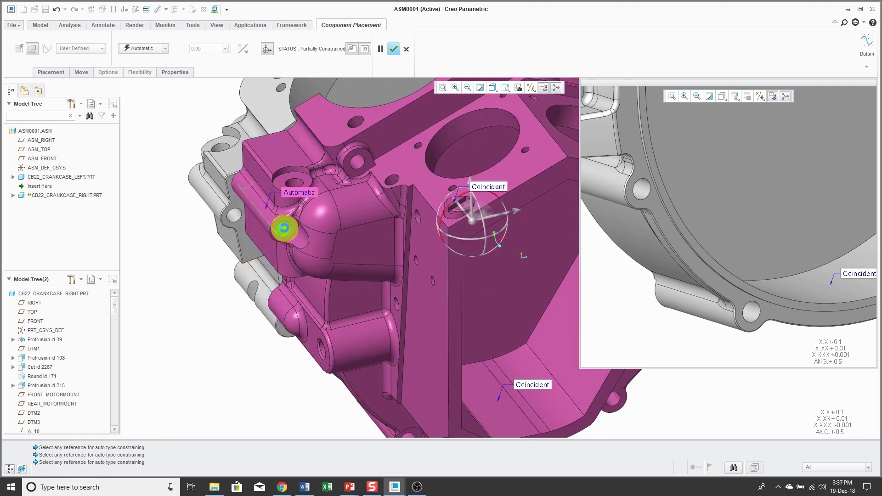
left_click(232, 216)
scroll(209, 248, "down", 3)
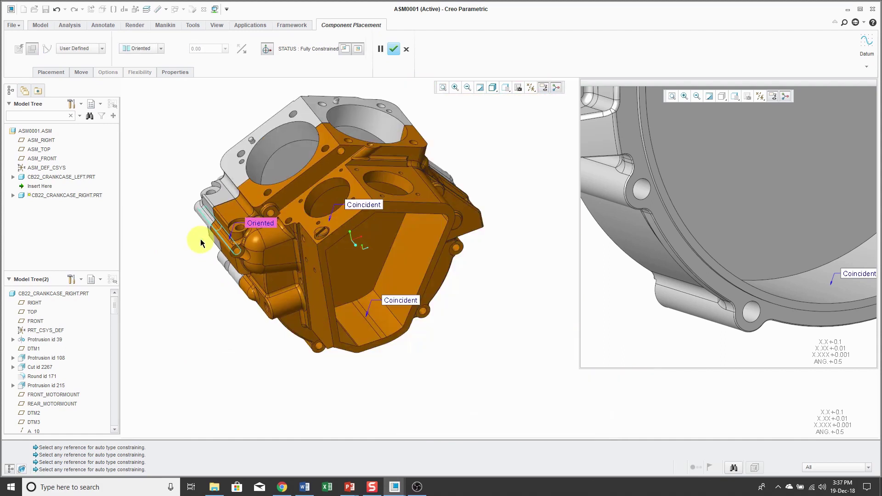
mouse_move(201, 246)
middle_mouse_down()
mouse_move(213, 191)
mouse_move(296, 197)
mouse_move(311, 213)
mouse_move(307, 226)
middle_mouse_up()
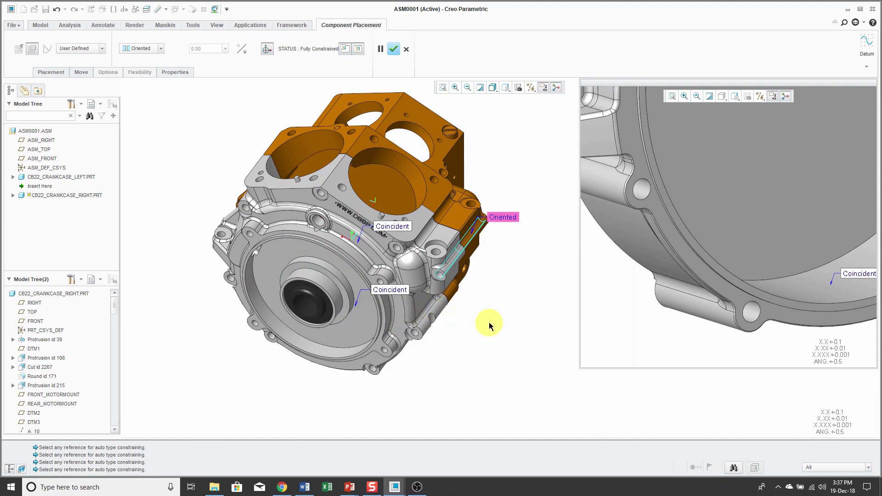
middle_click(488, 321)
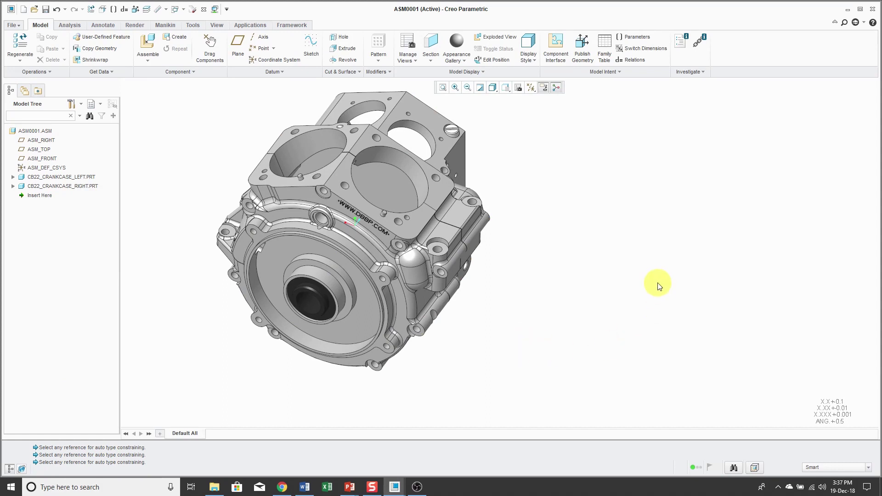
Step: Load cb22_cylinder.prt and tilt it in its component window to expose the bore
left_click(153, 42)
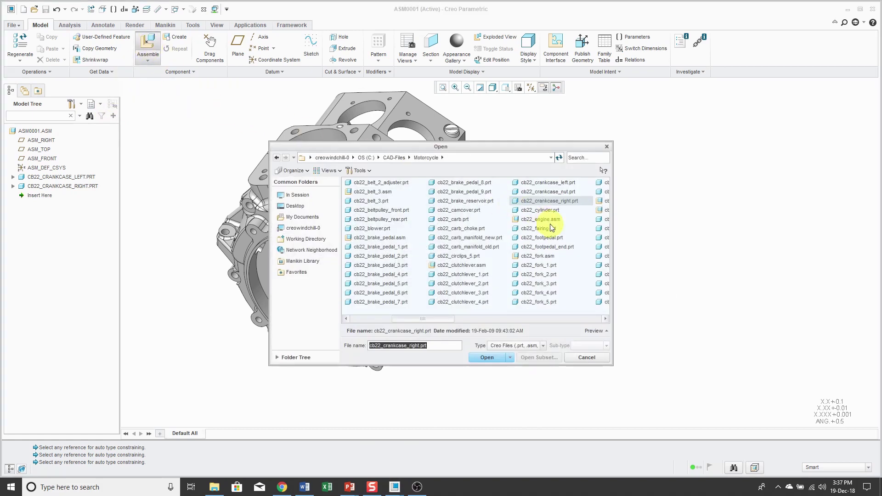
double_click(547, 210)
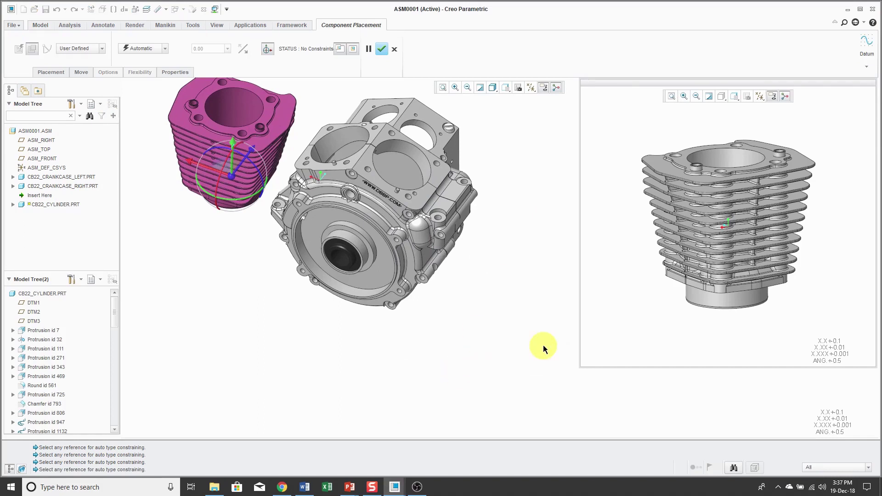
left_click(340, 51)
left_click(339, 49)
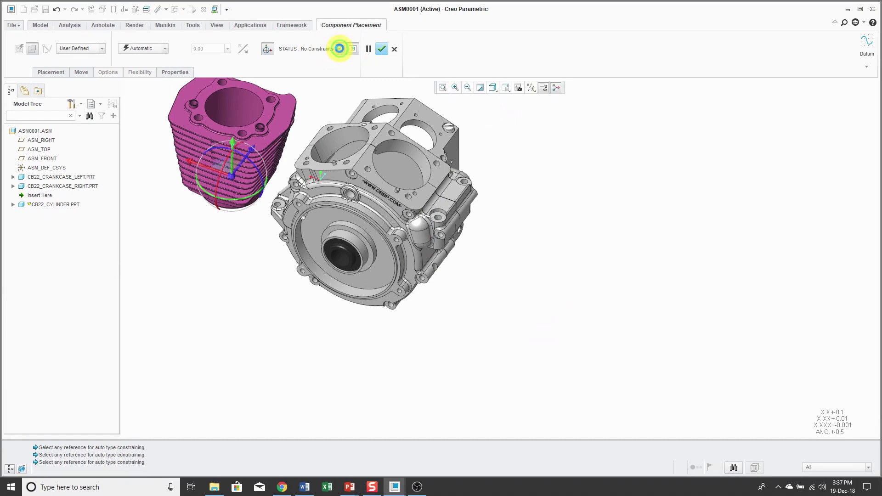
middle_click_drag(675, 295, 637, 260)
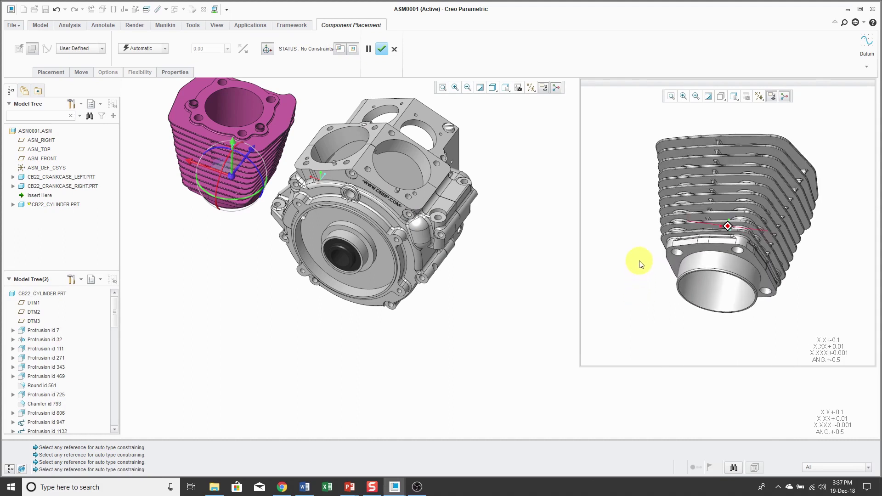
Step: Mate the cylinder's bore to the crankcase's top cylinder bore
left_click(714, 298)
left_click(422, 165)
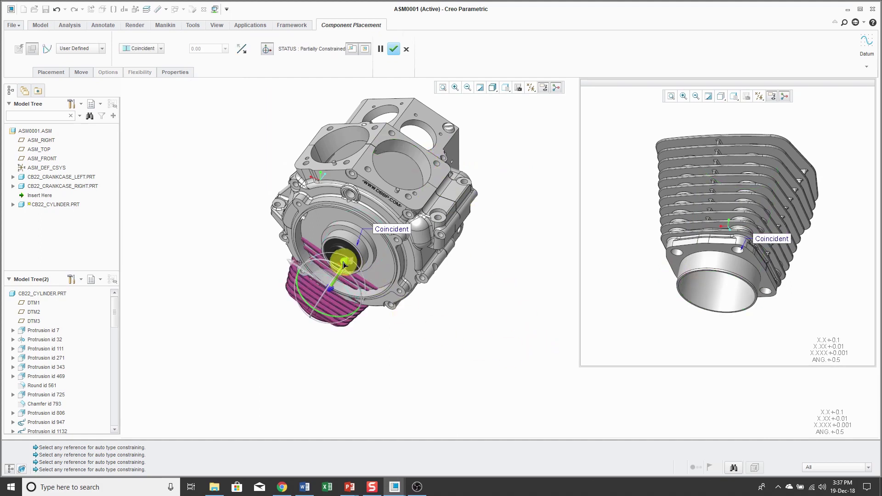
left_click_drag(342, 264, 422, 122)
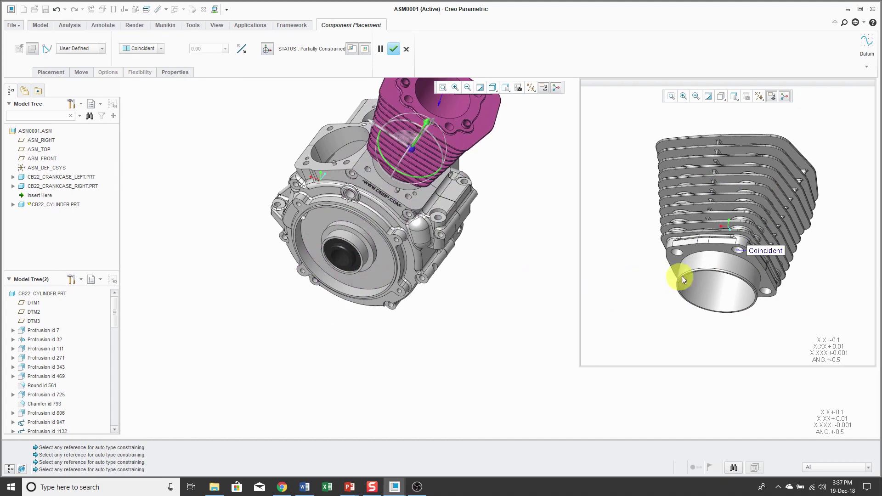
Step: Make the cylinder's bottom flange Coincident with the crankcase top face
left_click(712, 248)
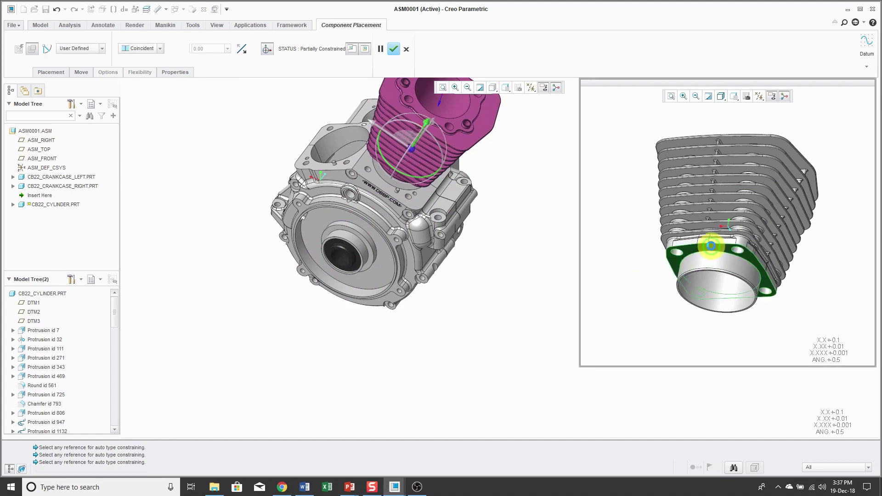
left_click(418, 202)
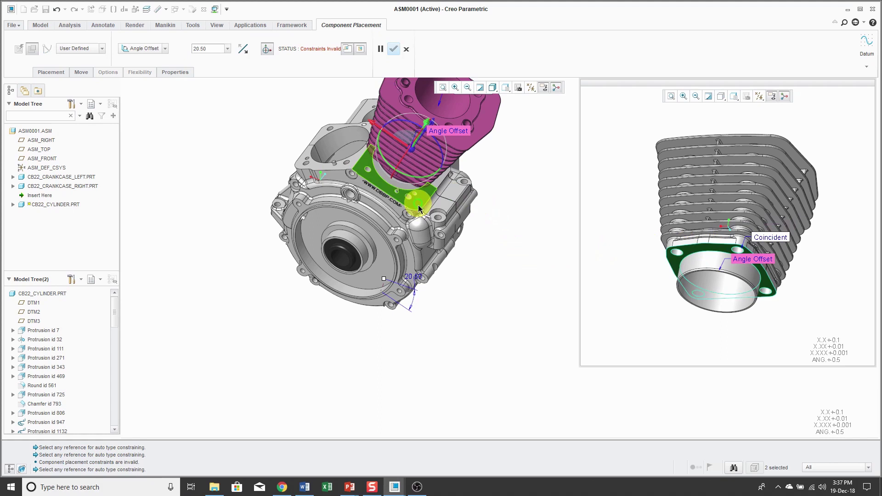
left_click(155, 49)
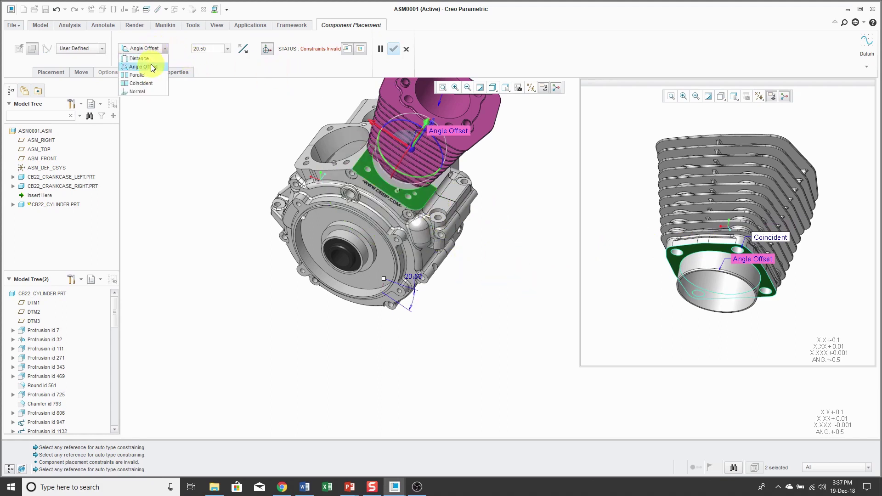
left_click(148, 83)
middle_click_drag(325, 305, 361, 200)
scroll(330, 185, "up", 2)
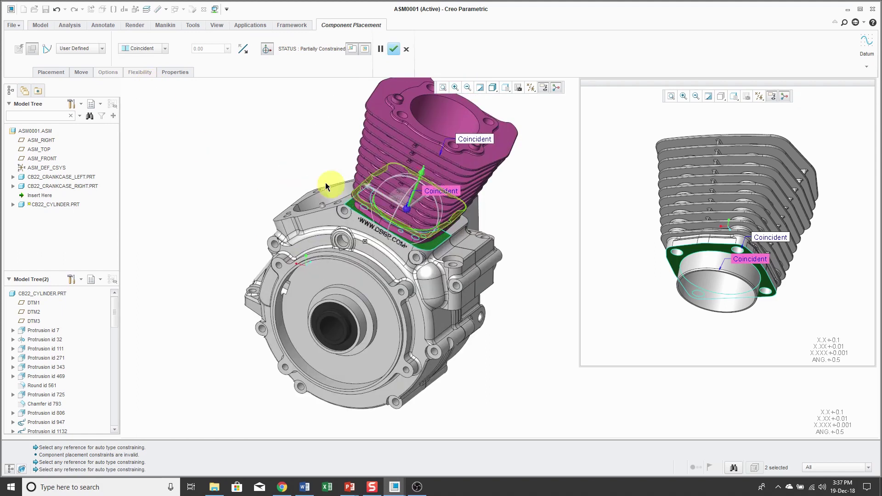
left_click(49, 72)
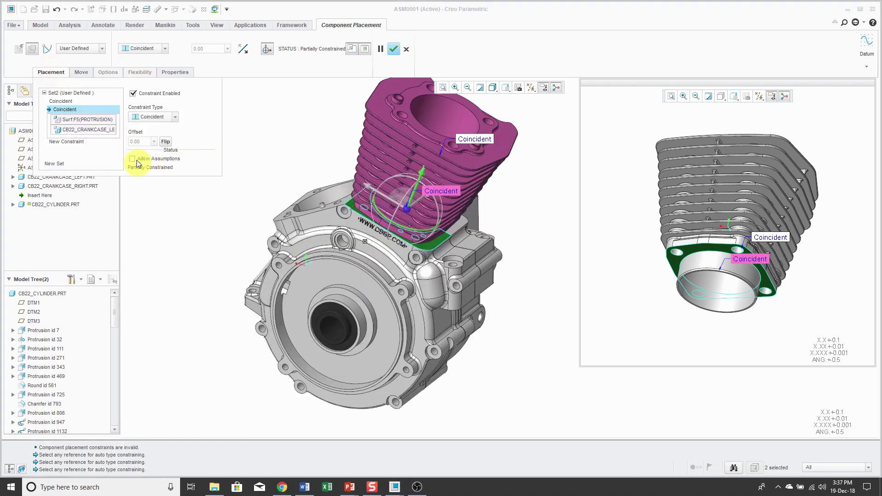
left_click(132, 160)
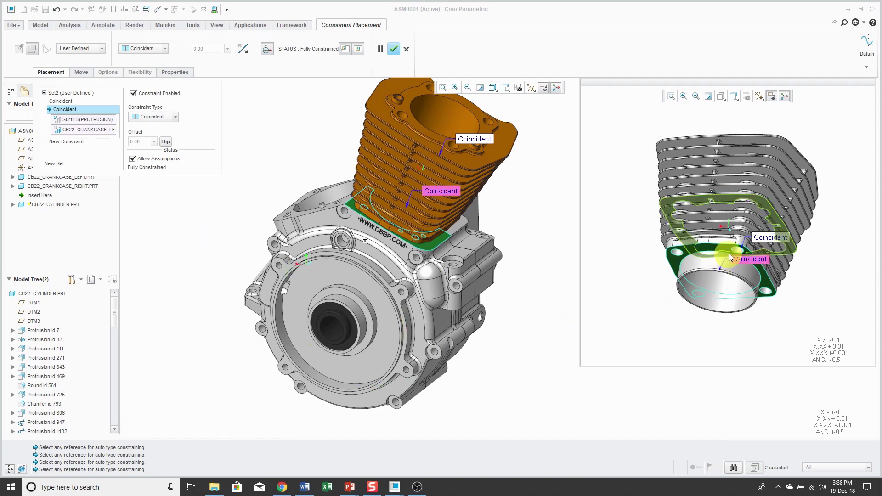
scroll(473, 242, "up", 3)
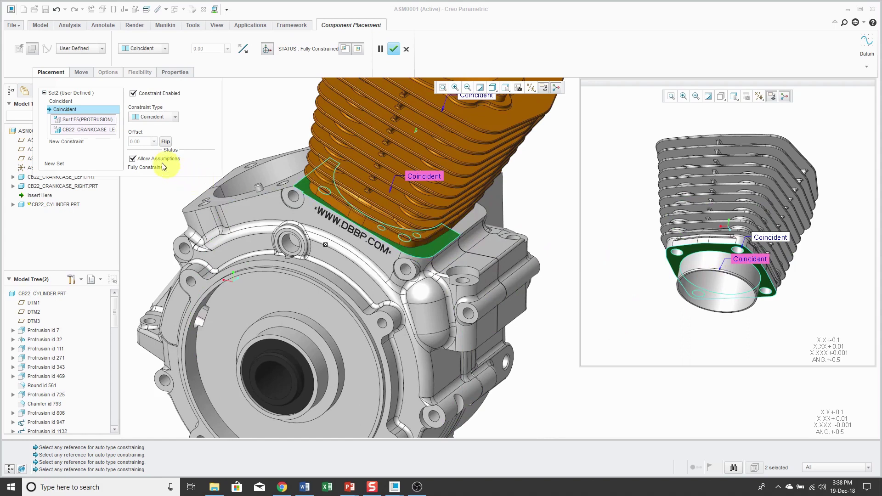
left_click(132, 158)
scroll(202, 241, "up", 3)
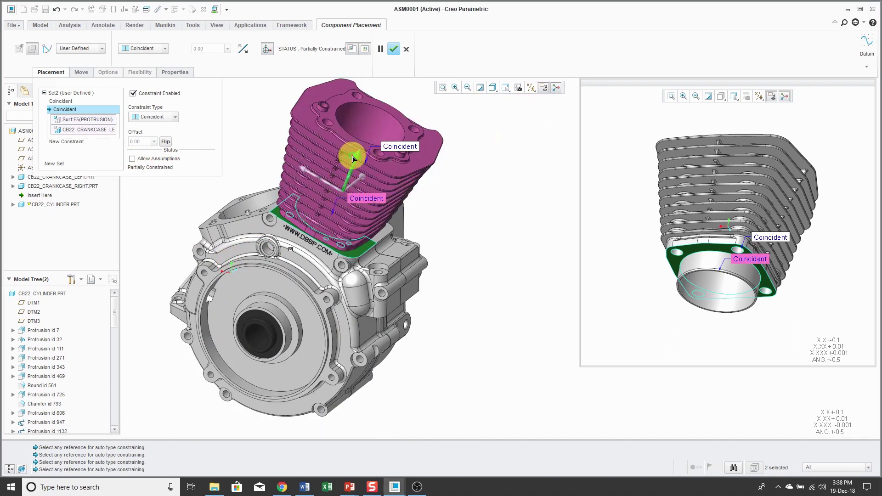
left_click(334, 237)
Step: Rotate the cylinder about its axis and hide it in the main assembly view
mouse_move(334, 237)
left_mouse_down()
mouse_move(318, 236)
mouse_move(332, 239)
left_mouse_up()
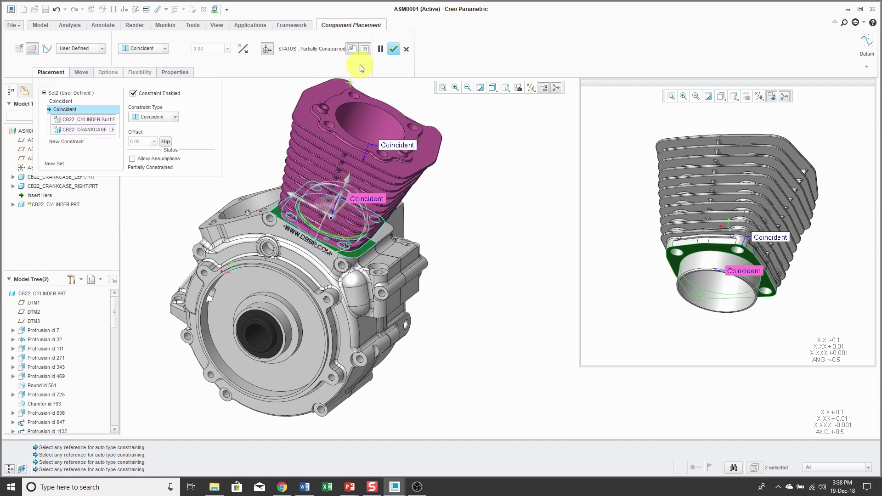
left_click(365, 49)
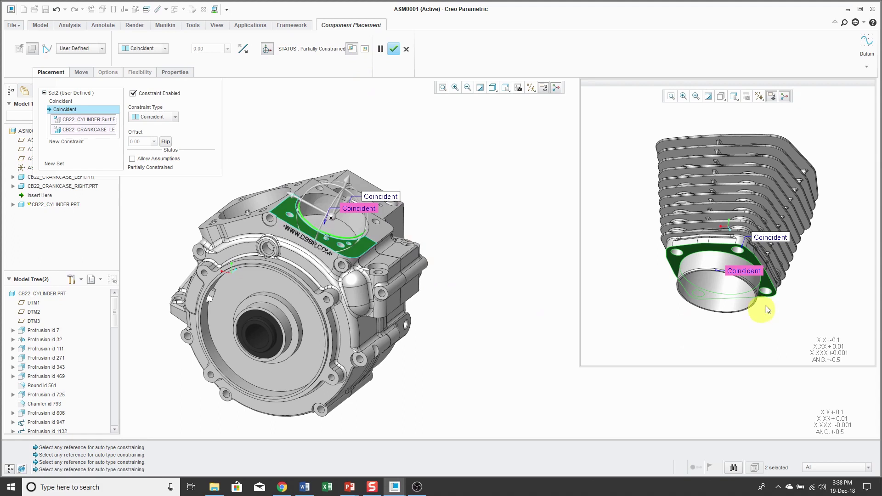
scroll(737, 225, "up", 5)
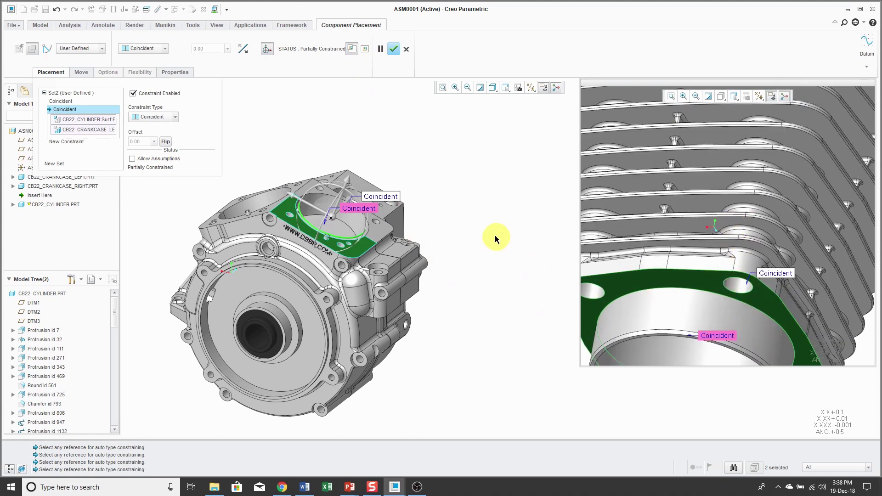
Step: Add an Oriented constraint from a cylinder bolt hole to a crankcase hole
right_click(490, 235)
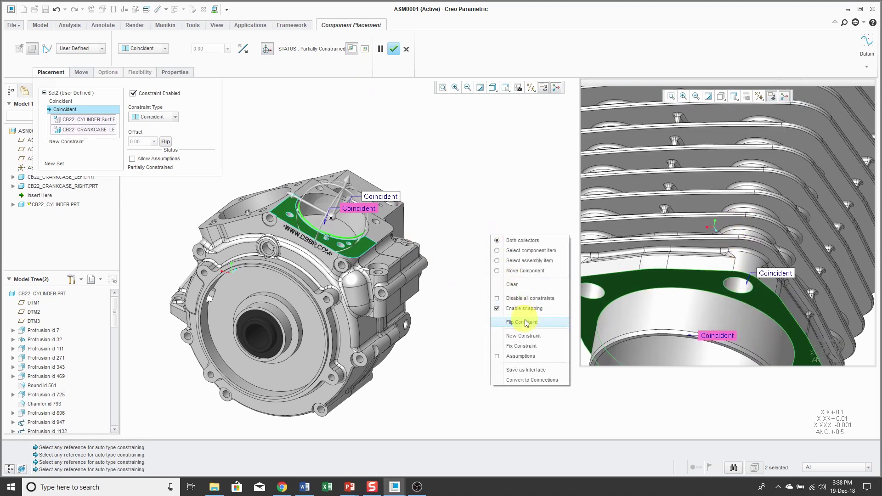
left_click(527, 335)
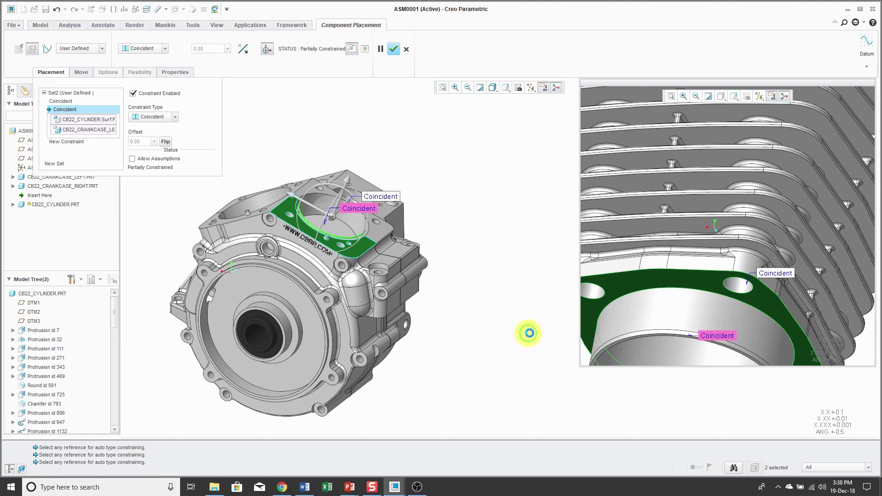
left_click(737, 286)
scroll(339, 240, "up", 5)
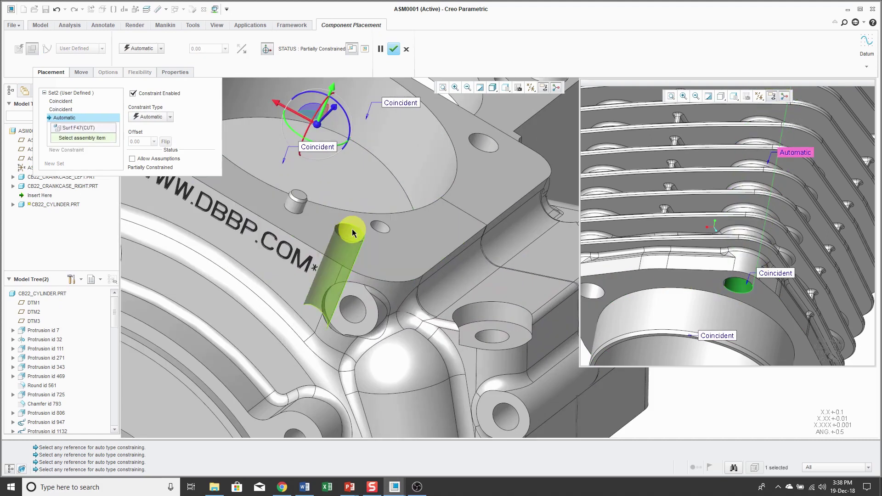
left_click(352, 229)
scroll(350, 230, "down", 6)
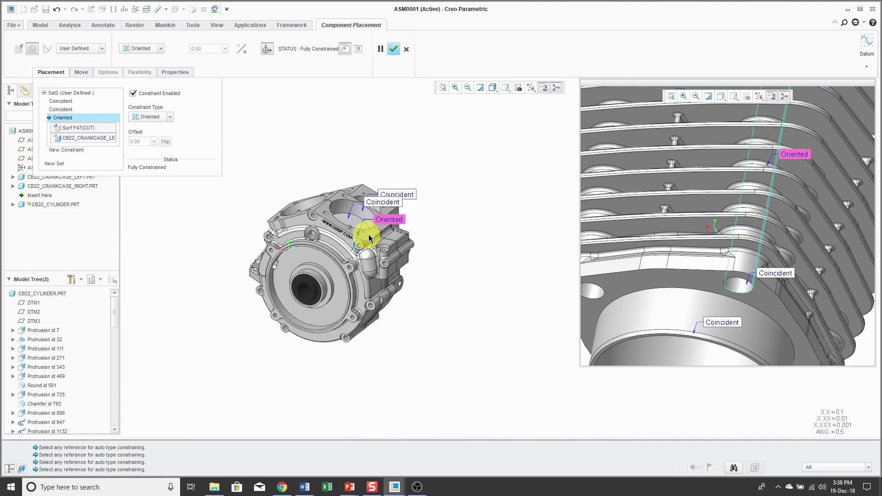
left_click(358, 49)
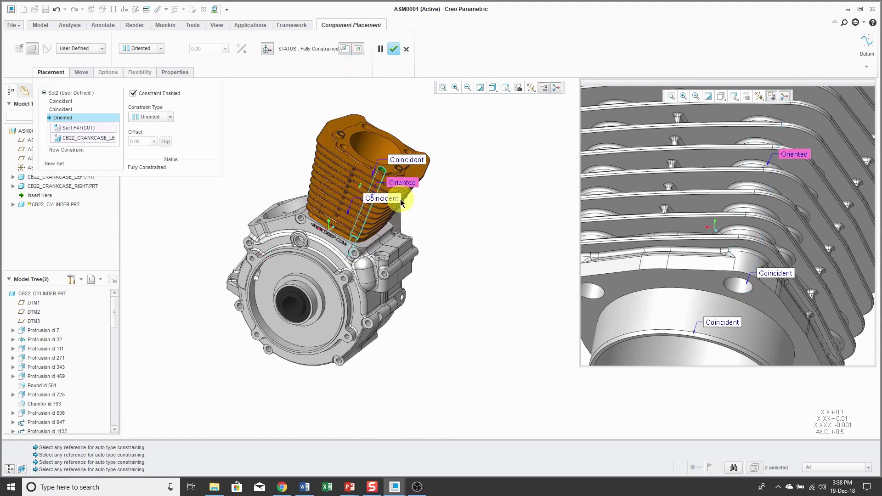
middle_click_drag(387, 187, 398, 211)
Step: Confirm the cylinder placement, then Edit Definition with it shown in a separate window
left_click(393, 50)
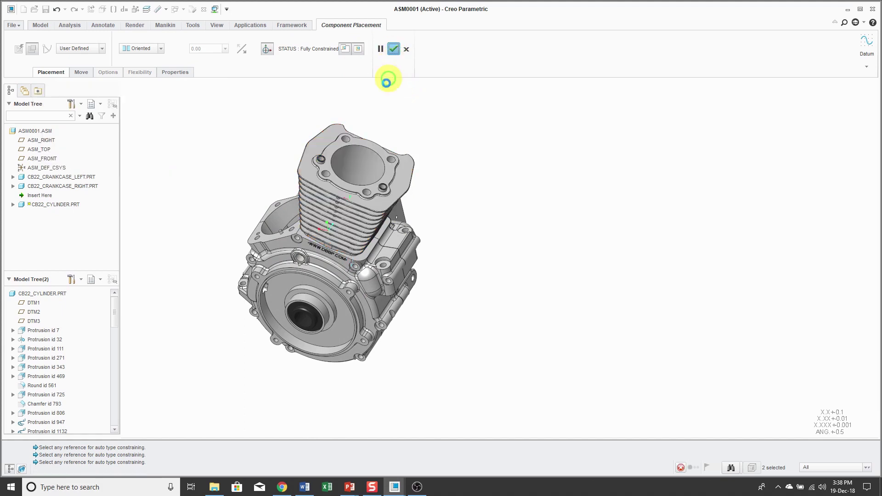
middle_click_drag(248, 125, 252, 126)
left_click(361, 210)
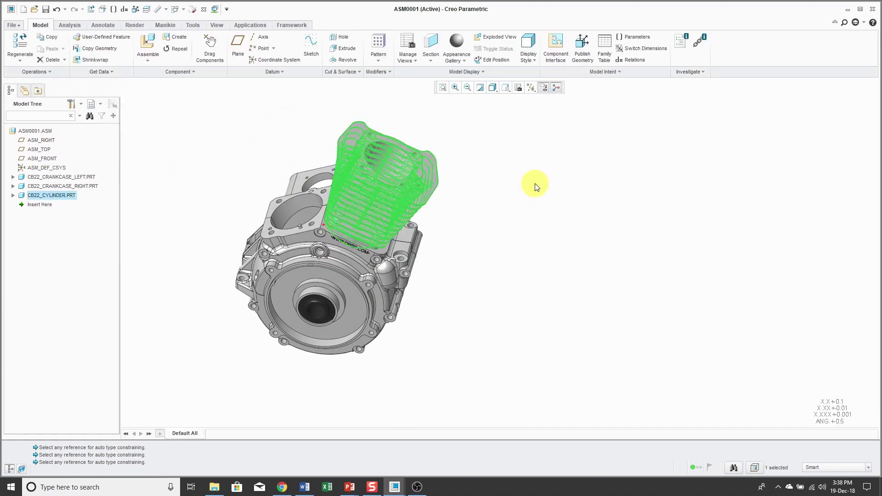
right_click(536, 186)
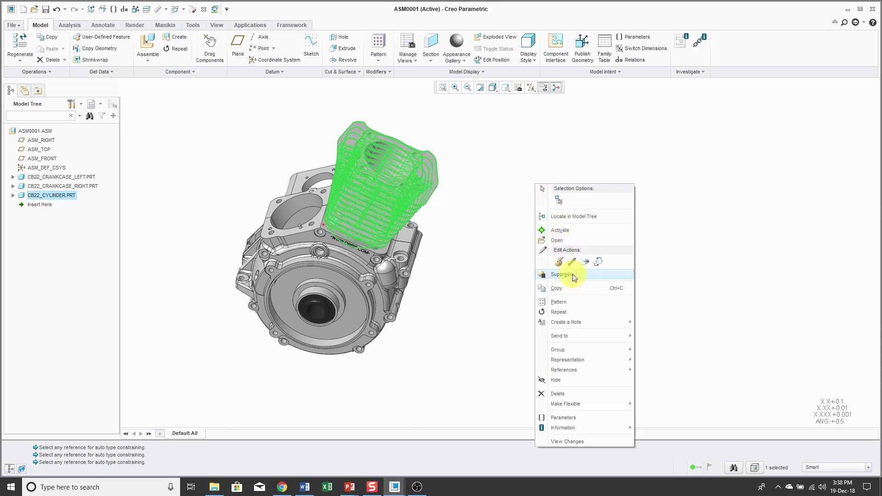
left_click(559, 261)
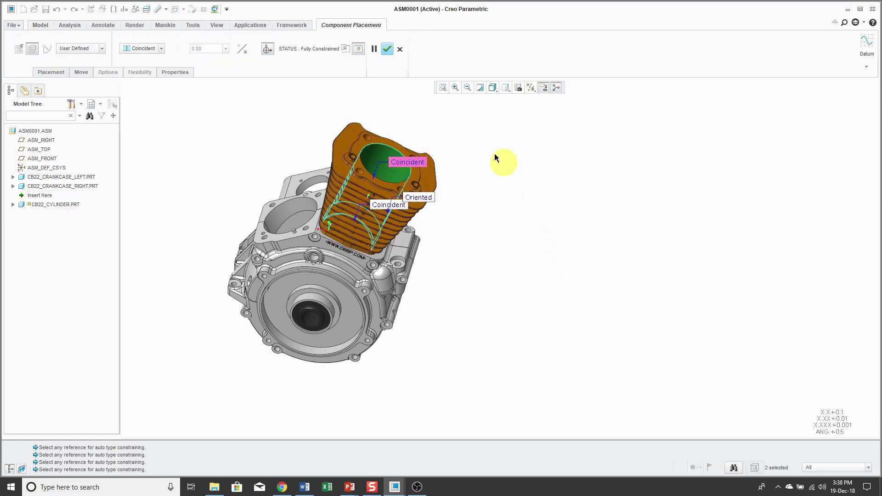
left_click(345, 51)
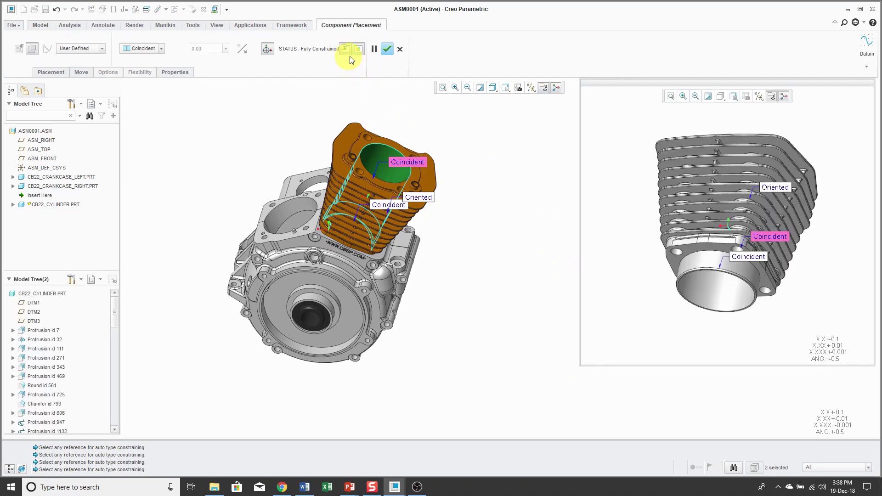
left_click(358, 50)
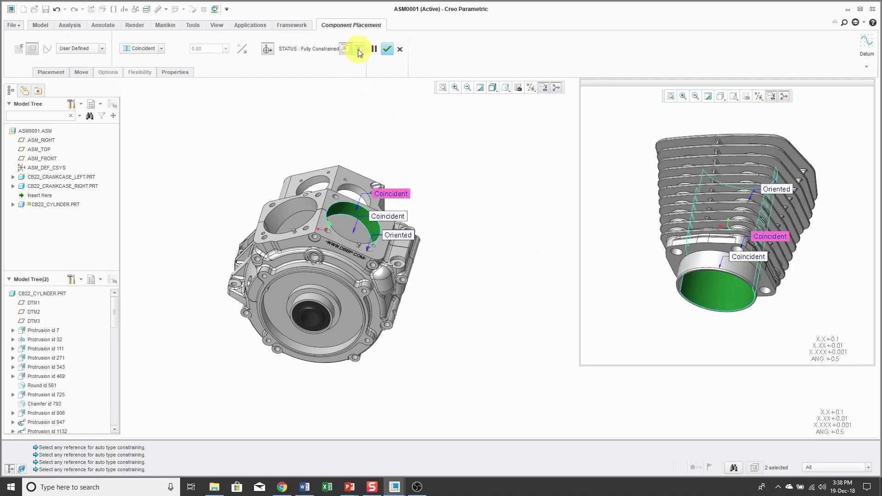
left_click(358, 49)
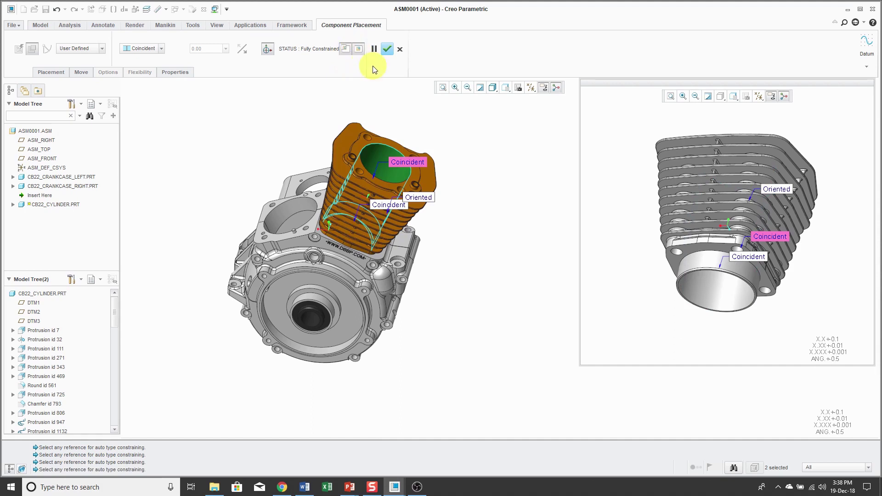